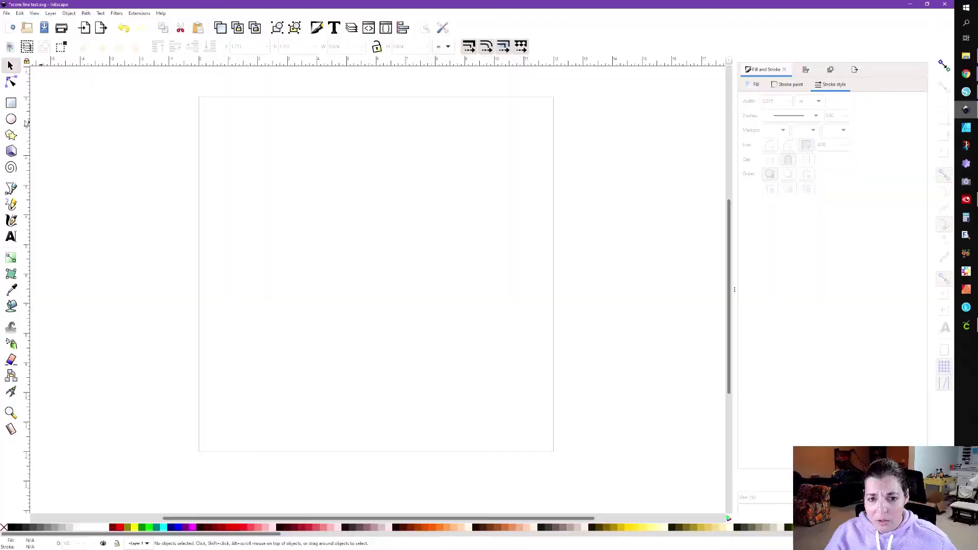
- Draw a pink circle with the Ellipse tool and move it near the page centre
{"action": "left_click_drag", "start_coordinate": [277, 164], "coordinate": [491, 395]}
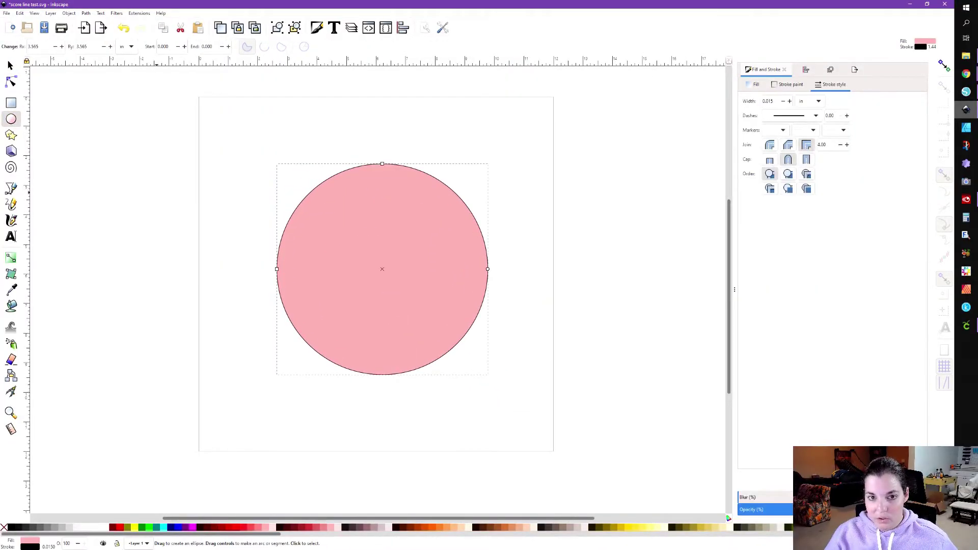
{"action": "left_click", "coordinate": [13, 64]}
{"action": "left_click_drag", "start_coordinate": [388, 258], "coordinate": [376, 244]}
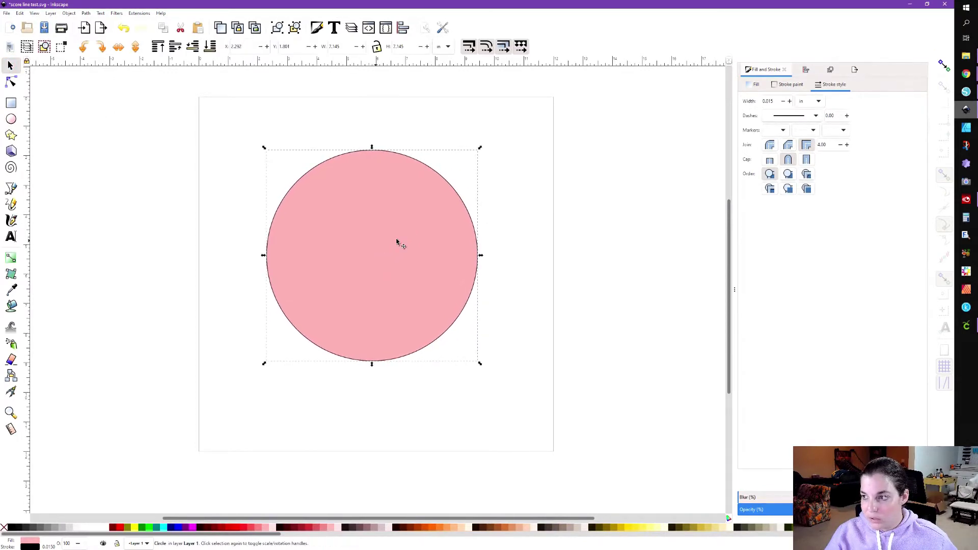
{"action": "left_click", "coordinate": [546, 210]}
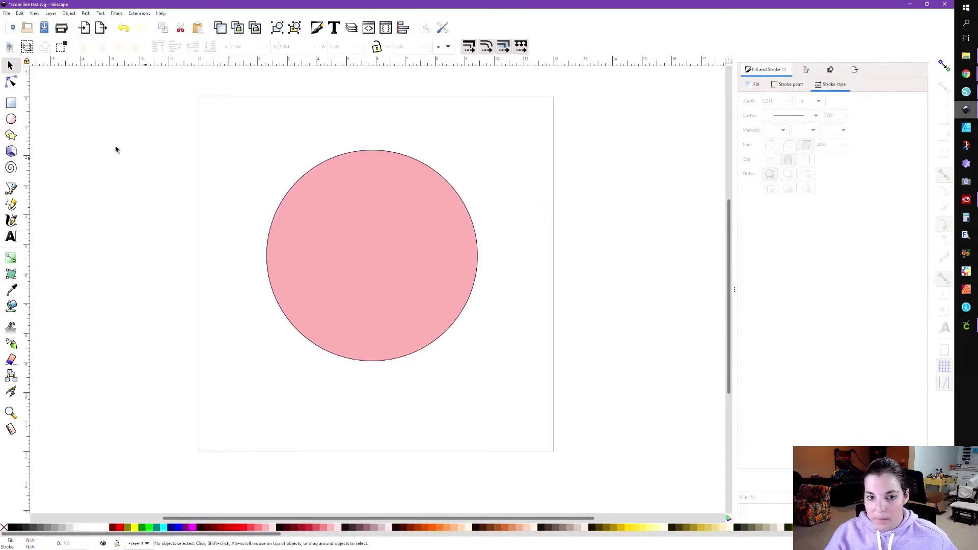
- Draw a straight vertical line through the circle from its top edge to its bottom edge
{"action": "left_click", "coordinate": [11, 189]}
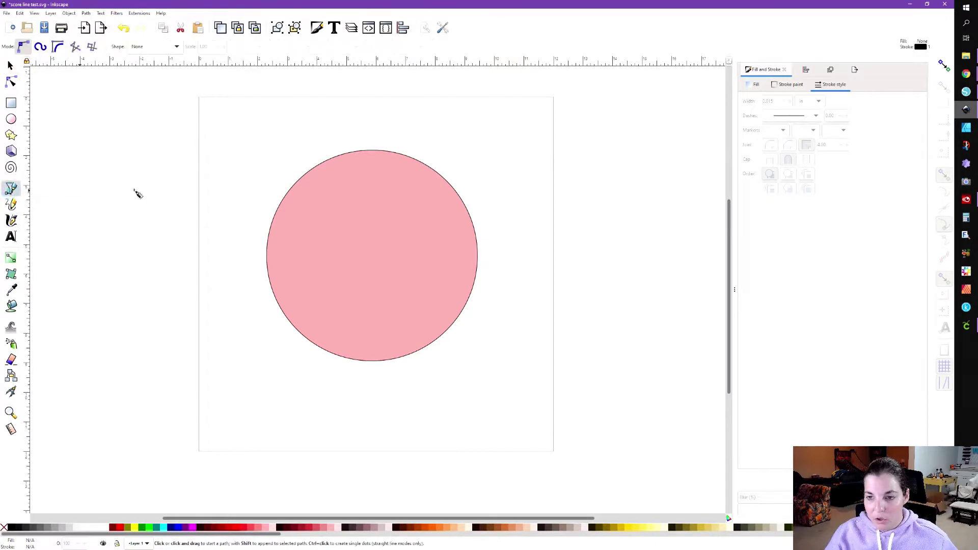
{"action": "left_click", "coordinate": [373, 151]}
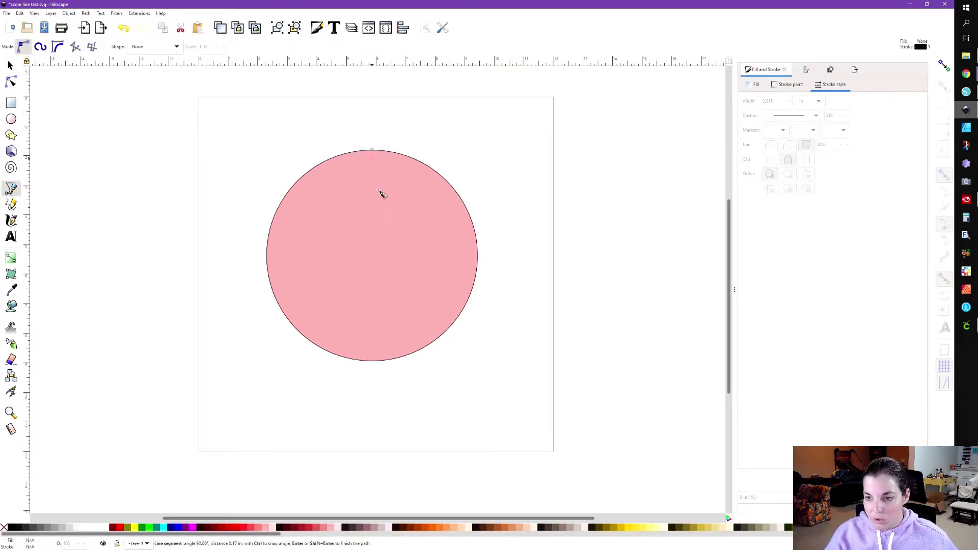
{"action": "left_click", "coordinate": [374, 361]}
{"action": "key", "text": "Return"}
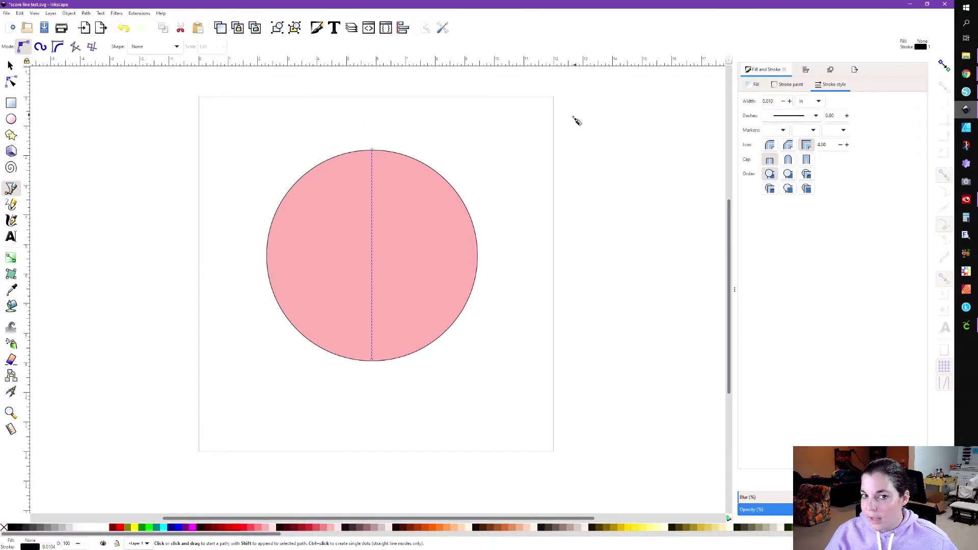
{"action": "left_click", "coordinate": [800, 116]}
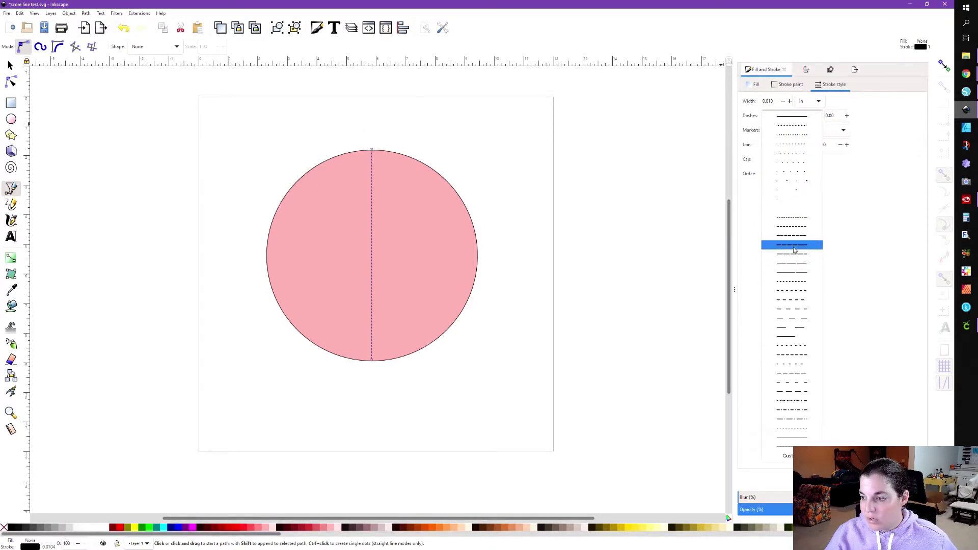
- Give the centre line a dashed stroke pattern with a 2 px width
{"action": "left_click", "coordinate": [796, 375]}
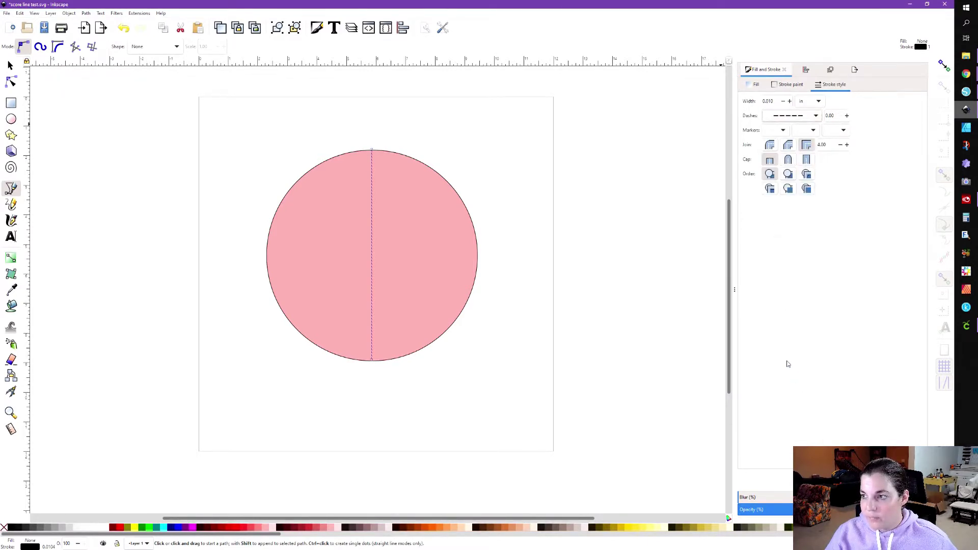
{"action": "left_click", "coordinate": [810, 101]}
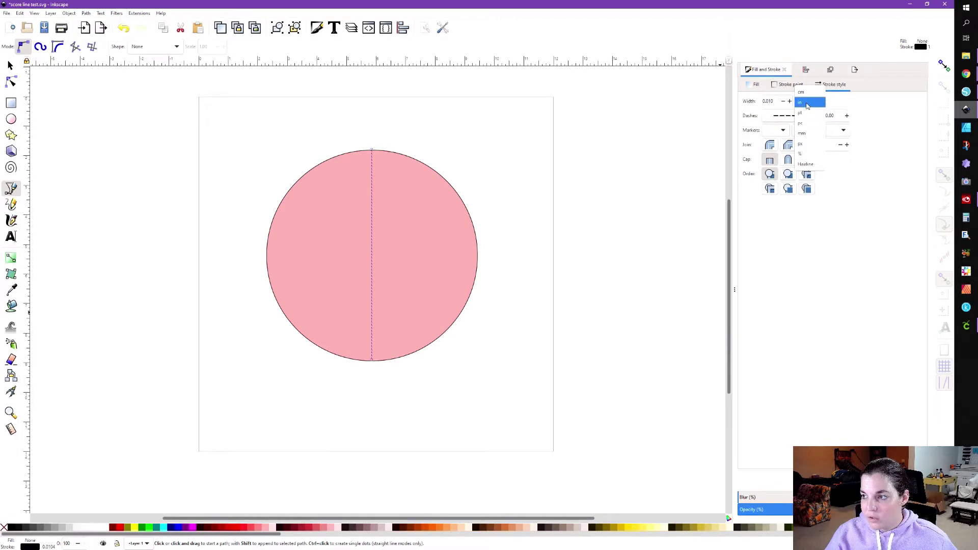
{"action": "left_click", "coordinate": [804, 144]}
{"action": "left_click", "coordinate": [790, 103]}
{"action": "left_click", "coordinate": [790, 105]}
{"action": "left_click", "coordinate": [789, 105]}
{"action": "left_click", "coordinate": [790, 105]}
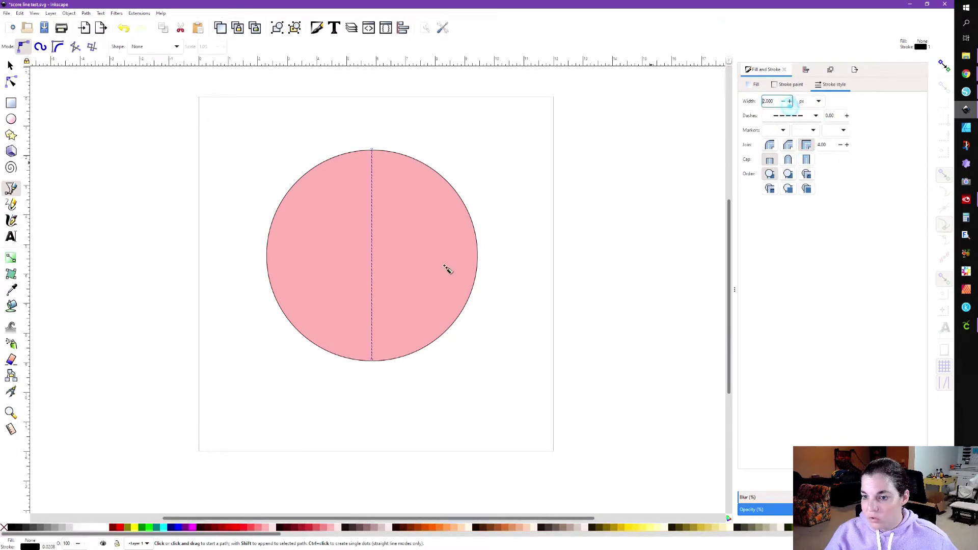
{"action": "scroll", "coordinate": [402, 266], "scroll_direction": "up", "scroll_amount": 3}
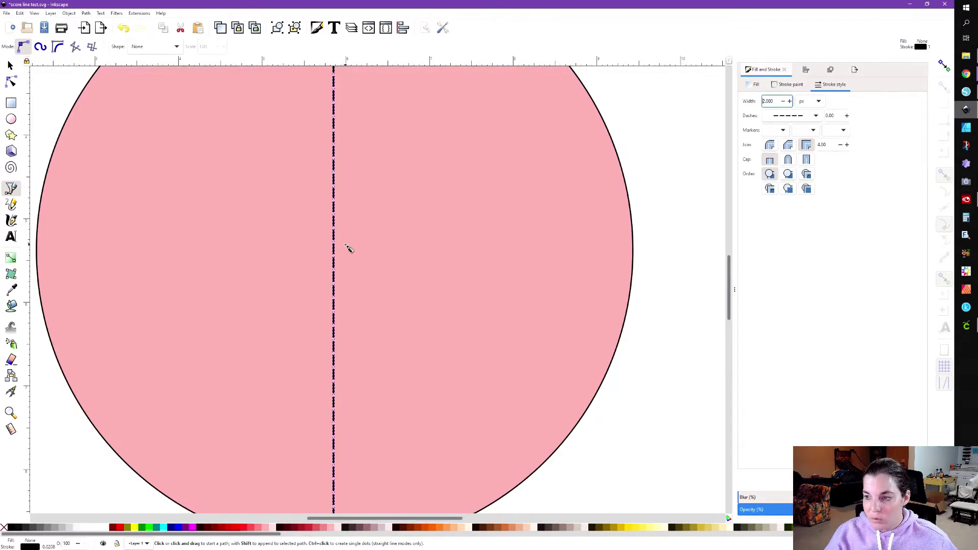
{"action": "scroll", "coordinate": [349, 248], "scroll_direction": "up", "scroll_amount": 6}
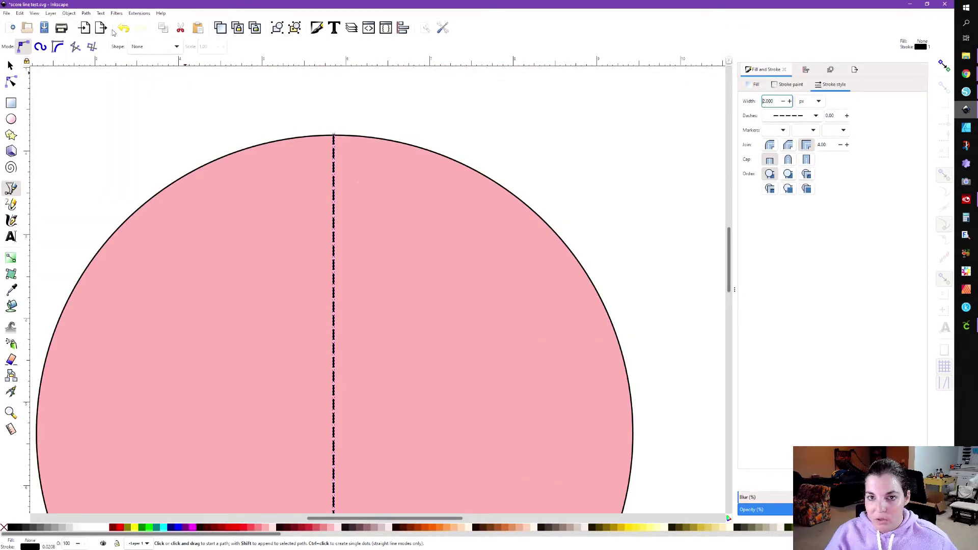
{"action": "left_click", "coordinate": [86, 13]}
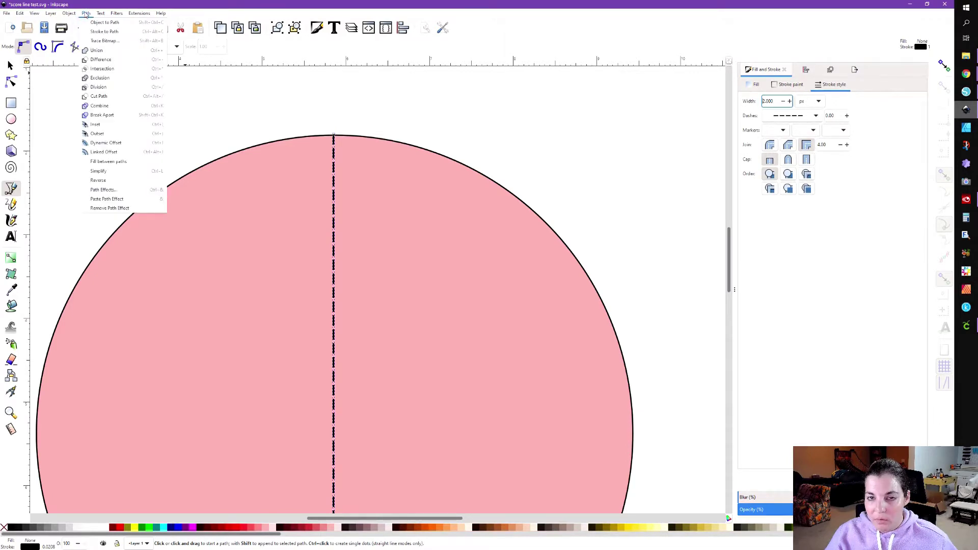
- Convert the dashed centre line into separate dash segments with Modify Path > Convert to Dashes
{"action": "mouse_move", "coordinate": [139, 13]}
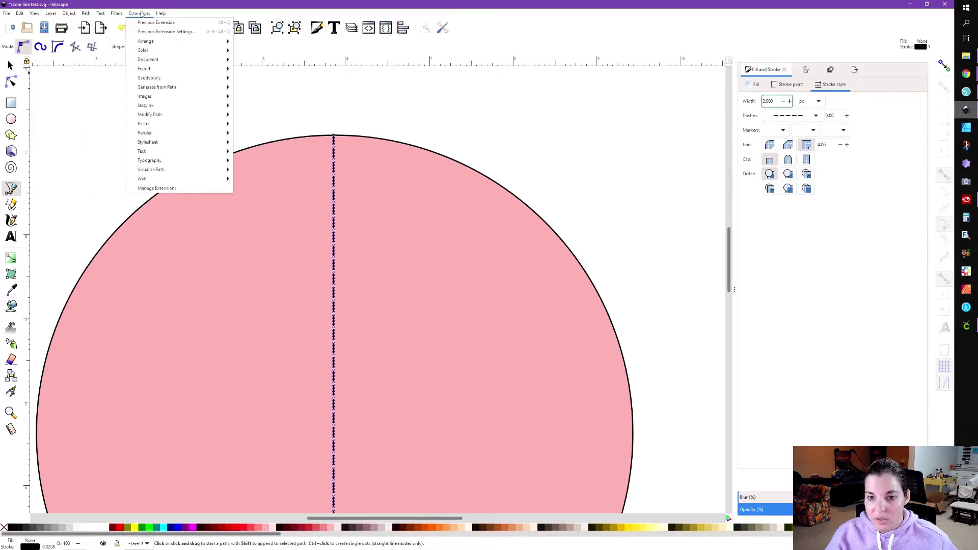
{"action": "mouse_move", "coordinate": [165, 120]}
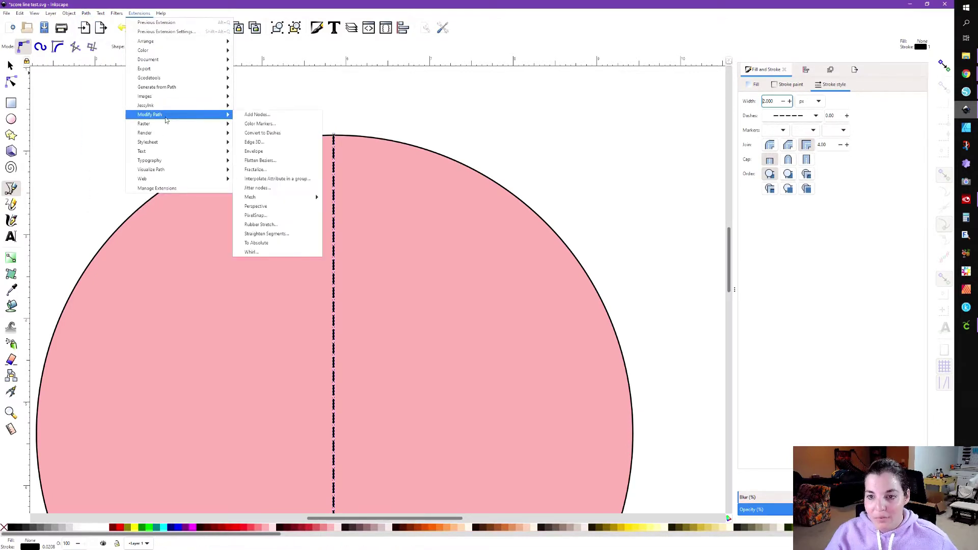
{"action": "left_click", "coordinate": [270, 132]}
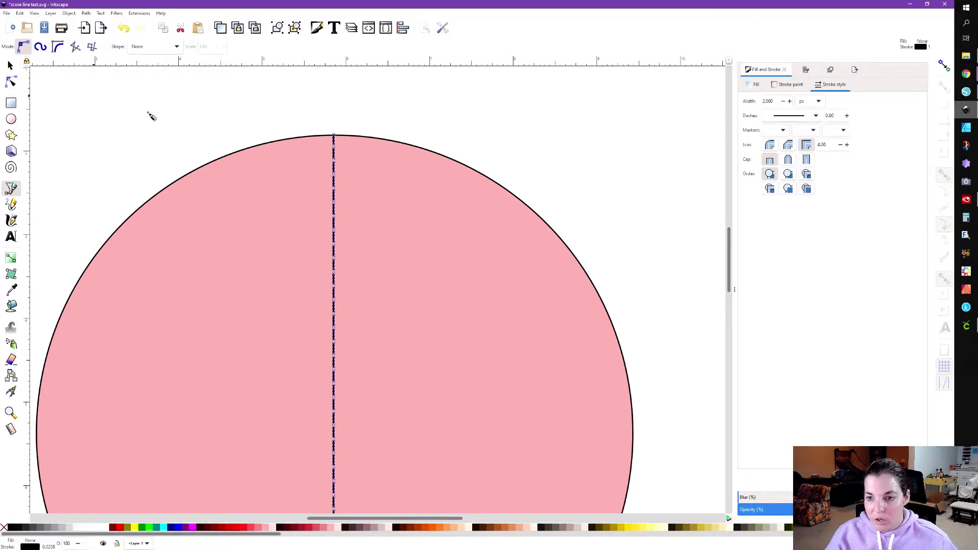
{"action": "scroll", "coordinate": [170, 116], "scroll_direction": "down", "scroll_amount": 4}
{"action": "scroll", "coordinate": [170, 116], "scroll_direction": "up", "scroll_amount": 2}
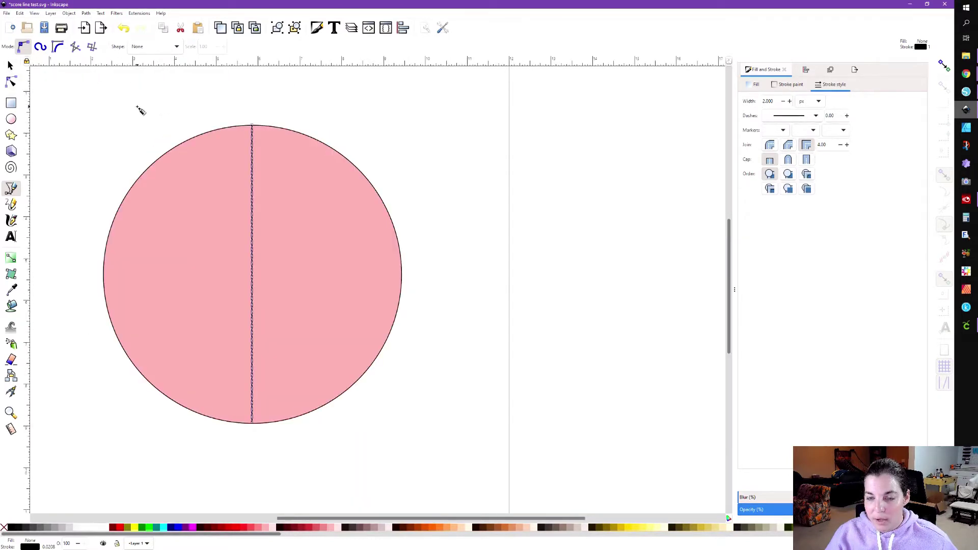
- Save the drawing as score line test.svg and switch to Cricut Design Space
{"action": "left_click", "coordinate": [7, 13]}
{"action": "left_click", "coordinate": [36, 76]}
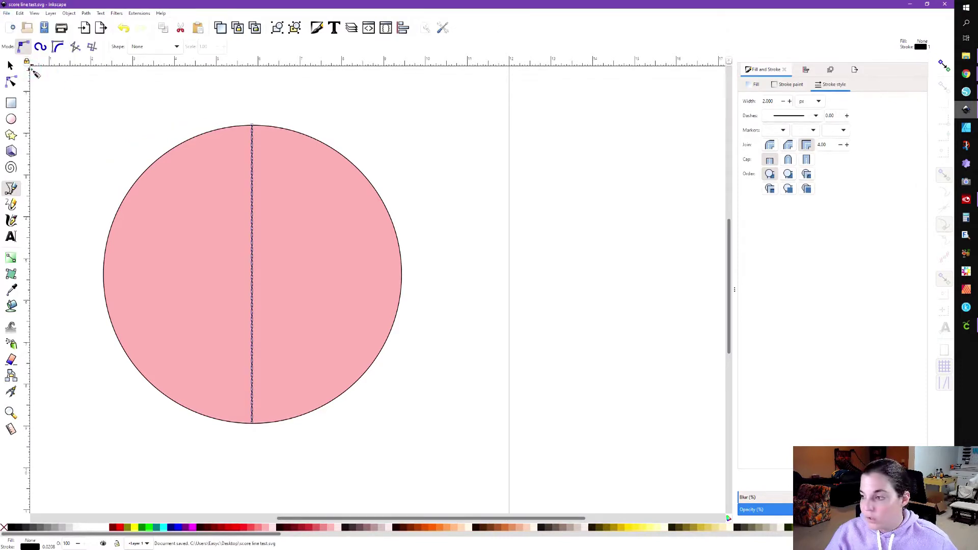
{"action": "left_click", "coordinate": [966, 326]}
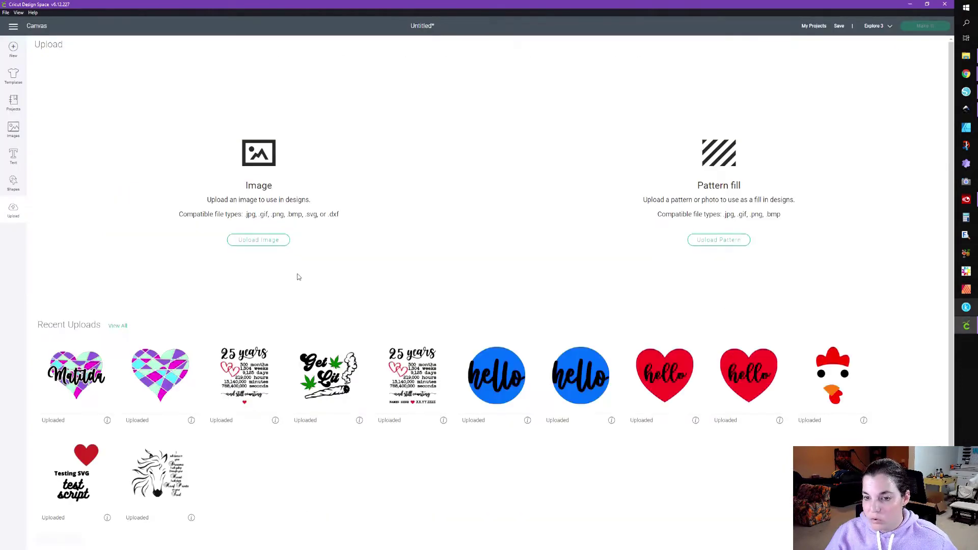
- Upload the score line test SVG into Cricut Design Space and add it to the canvas
{"action": "left_click", "coordinate": [268, 239]}
{"action": "left_click", "coordinate": [491, 275]}
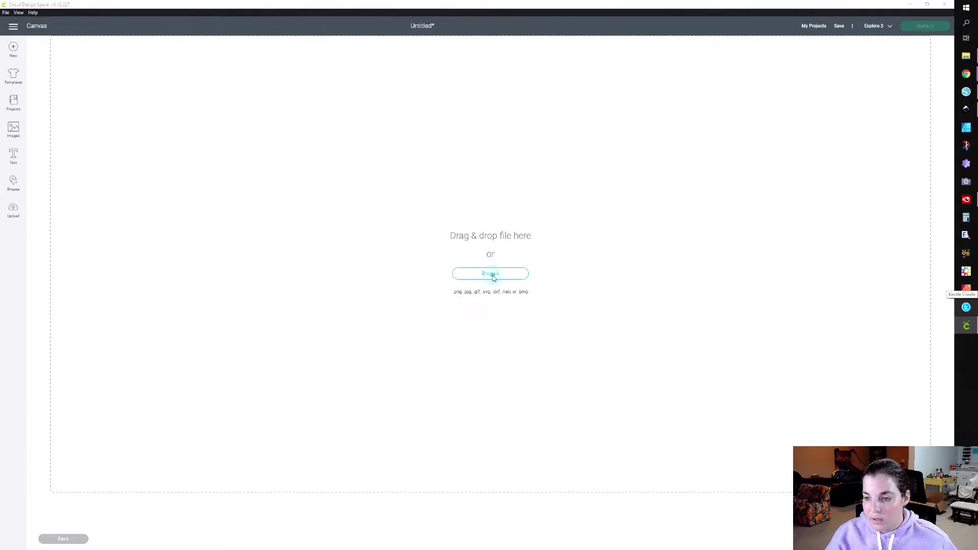
{"action": "double_click", "coordinate": [346, 160]}
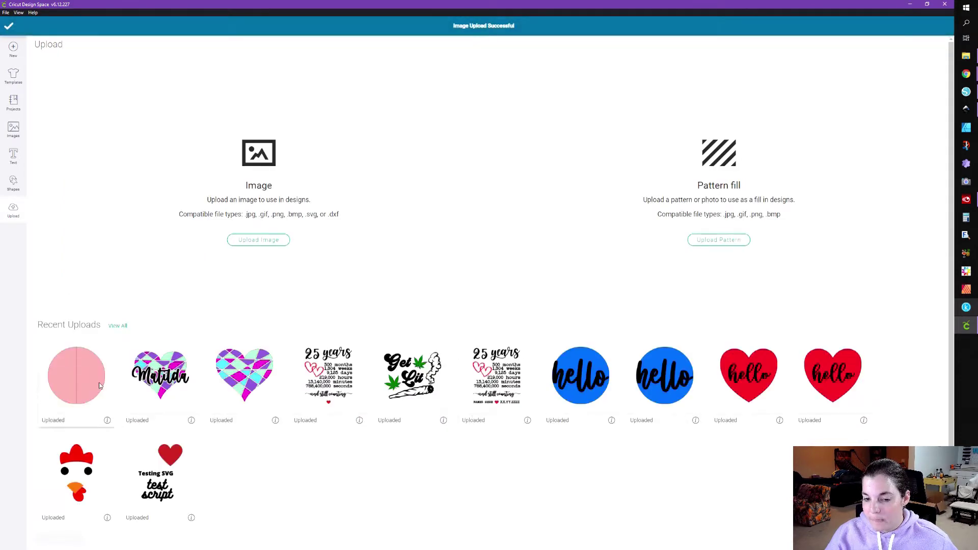
{"action": "left_click", "coordinate": [913, 535]}
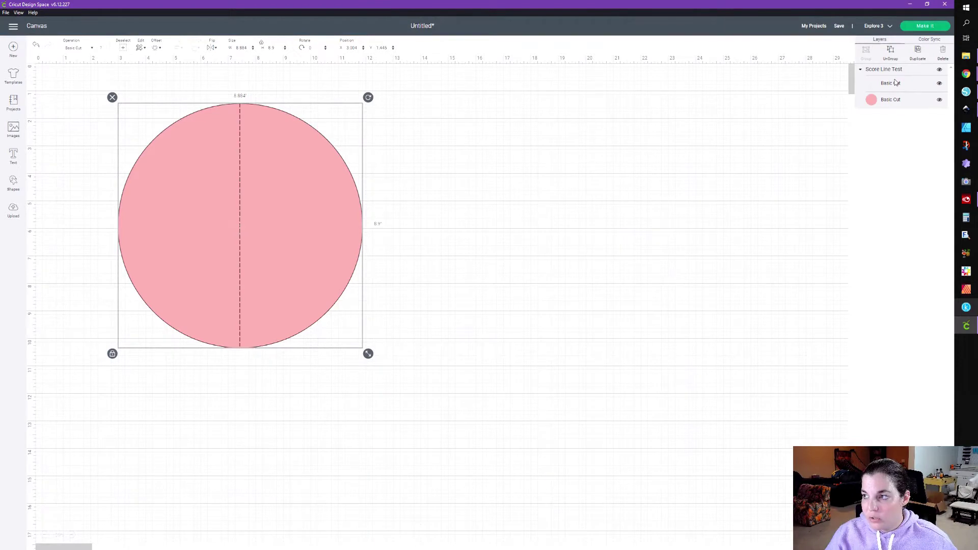
- Preview the design with On Mat loading on a 12x12 mat, then return to the canvas
{"action": "left_click", "coordinate": [920, 27]}
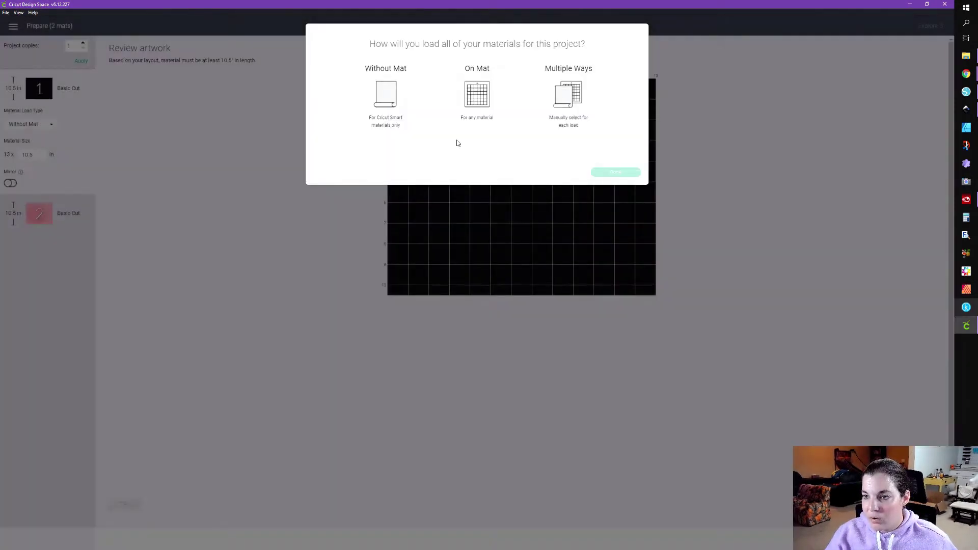
{"action": "left_click", "coordinate": [477, 101]}
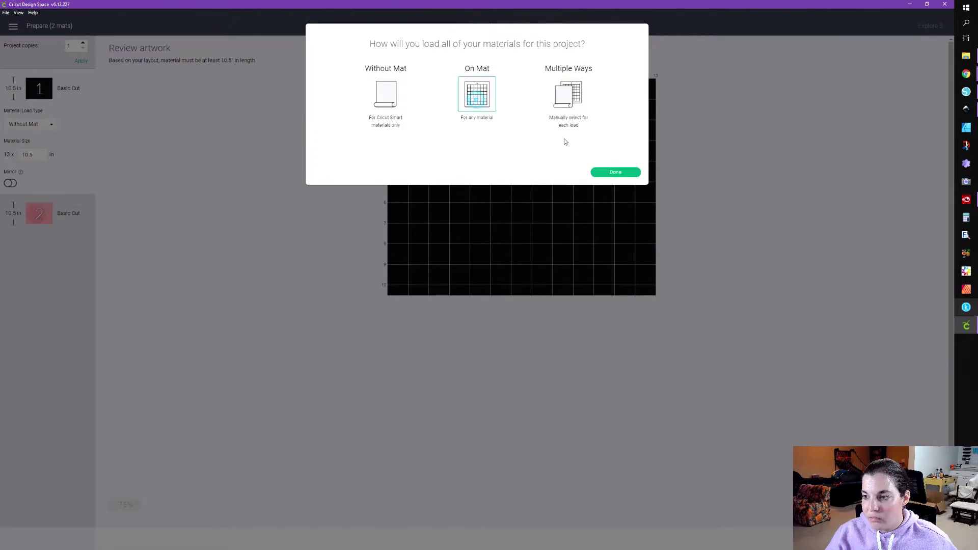
{"action": "left_click", "coordinate": [615, 173]}
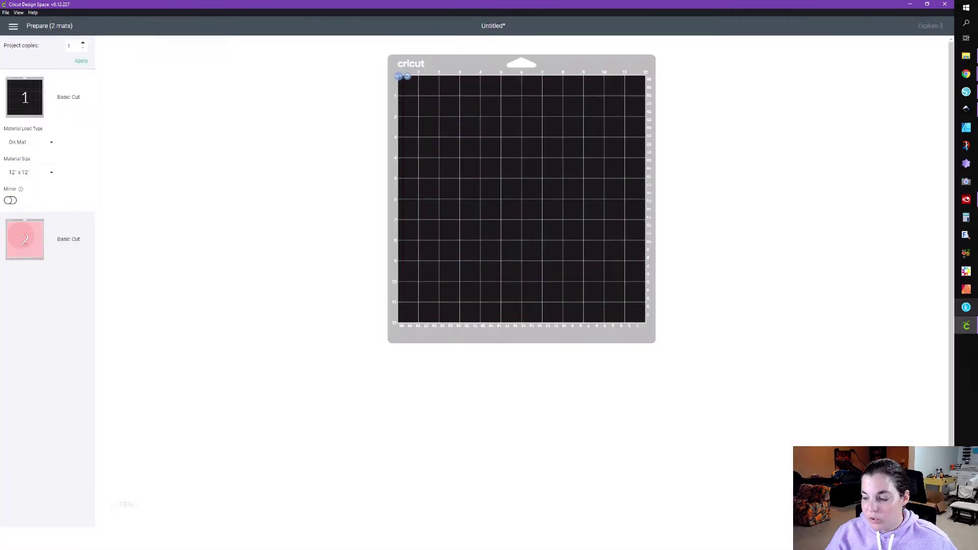
{"action": "left_click", "coordinate": [878, 531]}
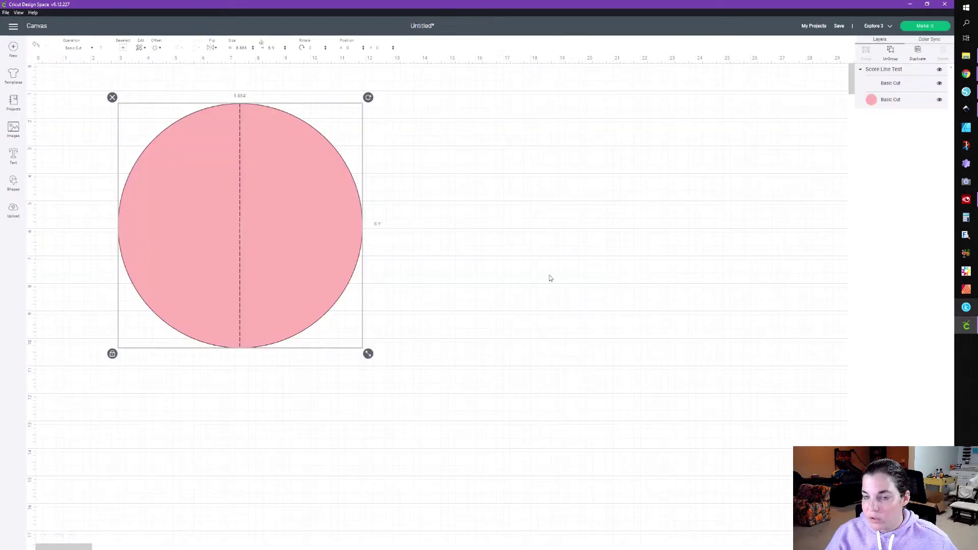
- Change the centre line layer's operation from Basic Cut to Score
{"action": "left_click", "coordinate": [890, 85]}
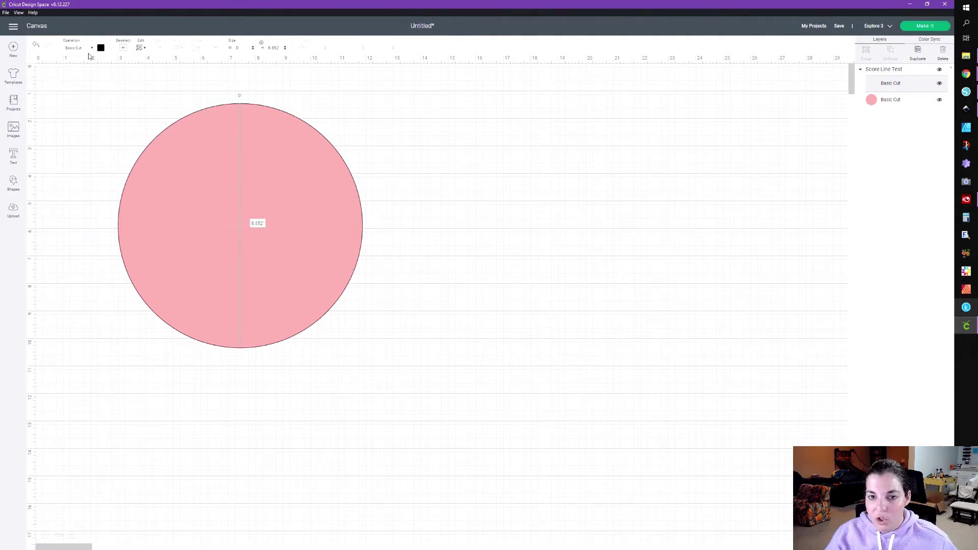
{"action": "left_click", "coordinate": [78, 48]}
{"action": "left_click", "coordinate": [80, 112]}
{"action": "left_click", "coordinate": [408, 112]}
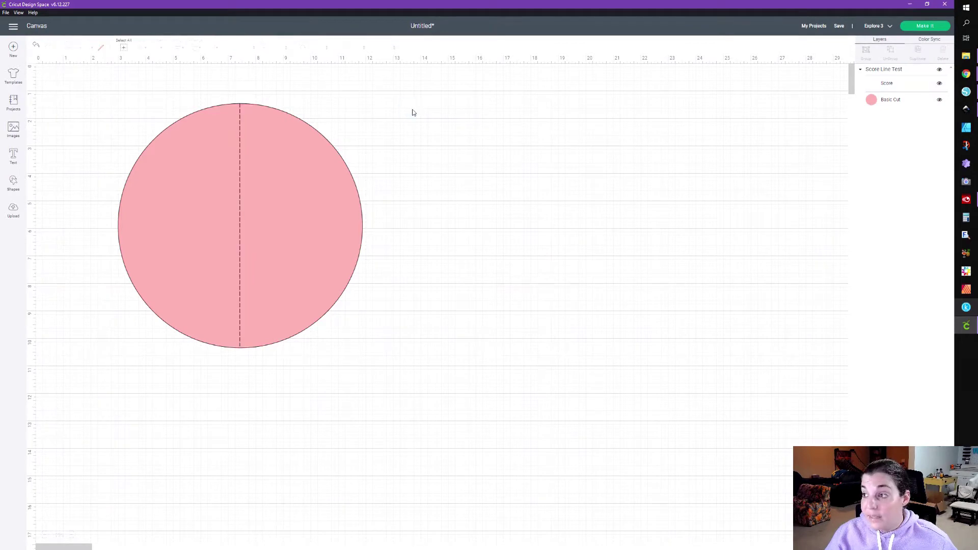
- Preview the mats with On Mat loading, check the Score mat, then select the circle and line
{"action": "left_click", "coordinate": [916, 29]}
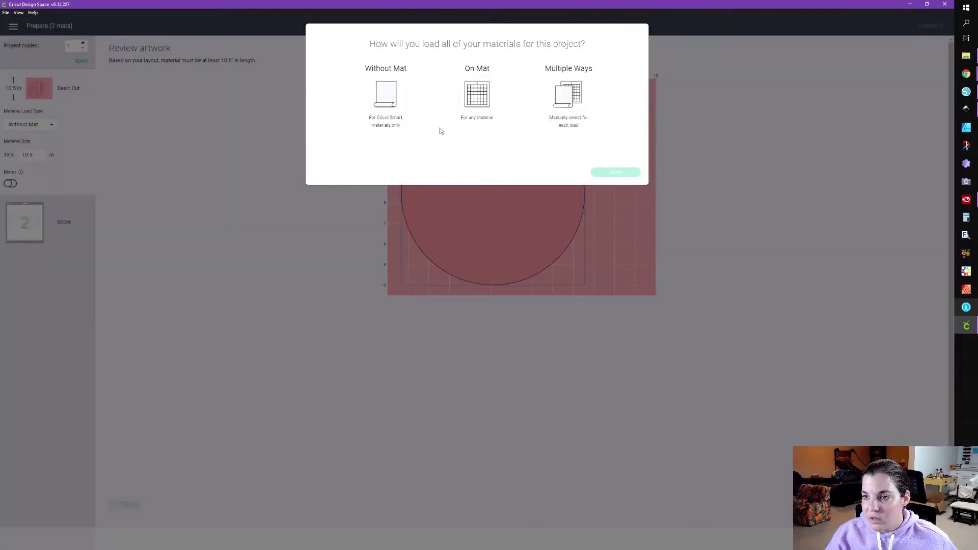
{"action": "left_click", "coordinate": [477, 104]}
{"action": "left_click", "coordinate": [615, 173]}
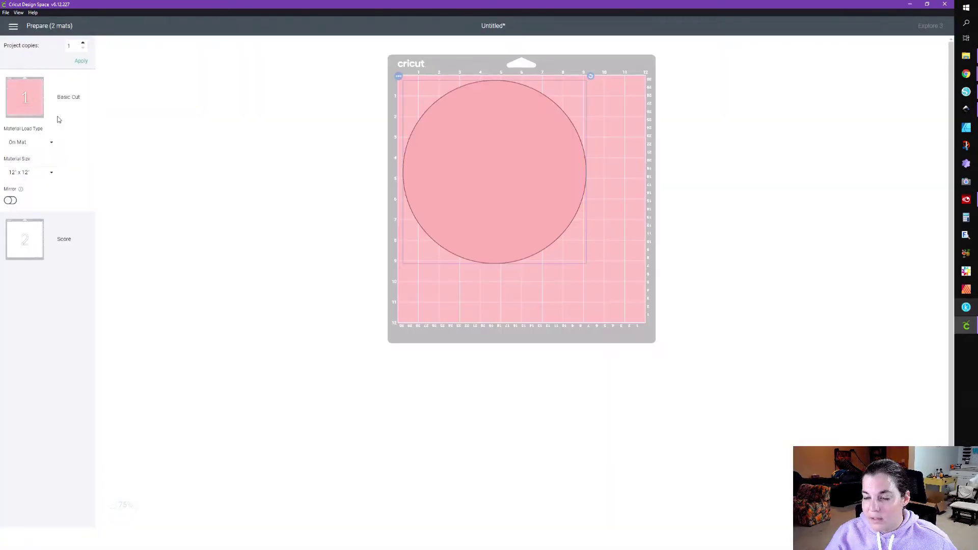
{"action": "left_click", "coordinate": [28, 238]}
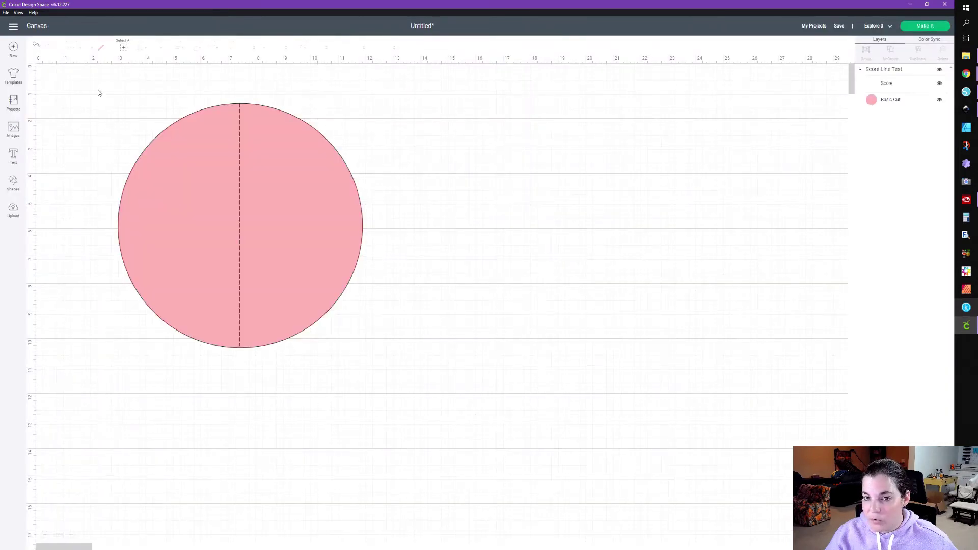
{"action": "left_click_drag", "start_coordinate": [98, 92], "coordinate": [467, 398]}
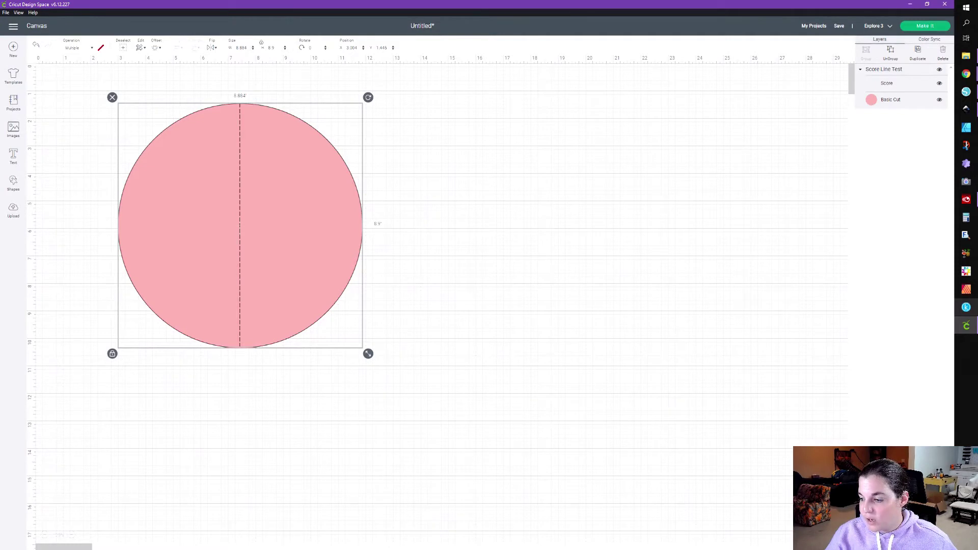
- Attach the score line to the circle and preview them together on one 12x12 mat
{"action": "left_click", "coordinate": [910, 530]}
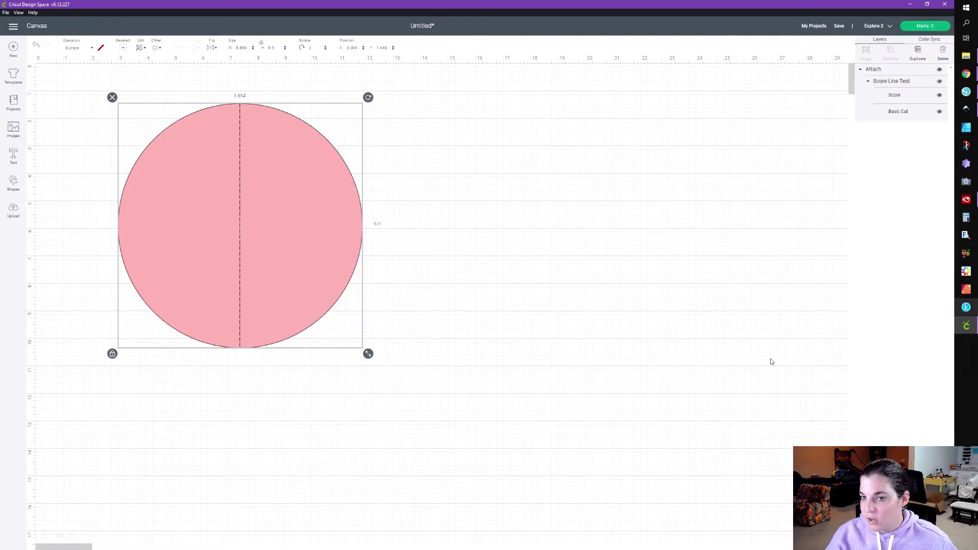
{"action": "left_click", "coordinate": [916, 32]}
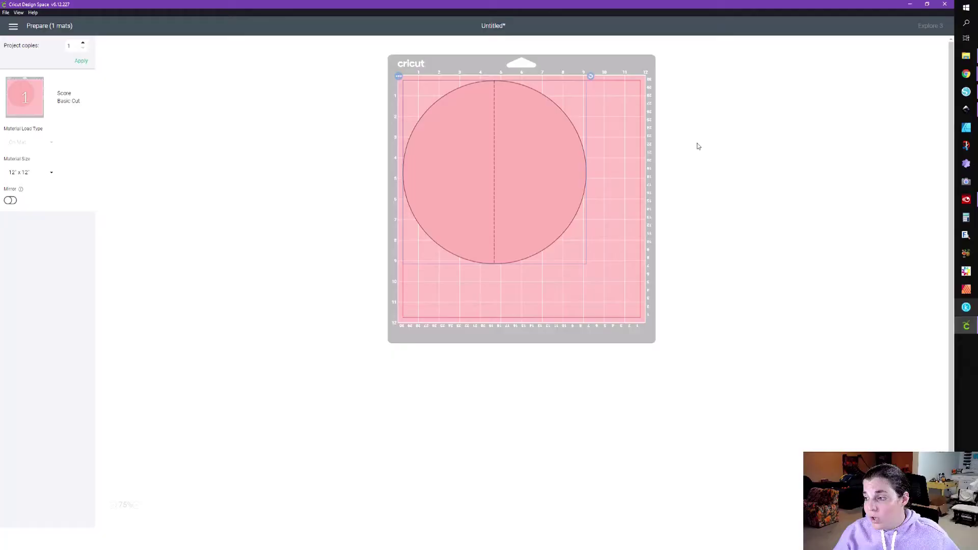
- In Silhouette Studio, close the existing score line test document without saving
{"action": "left_click", "coordinate": [967, 92]}
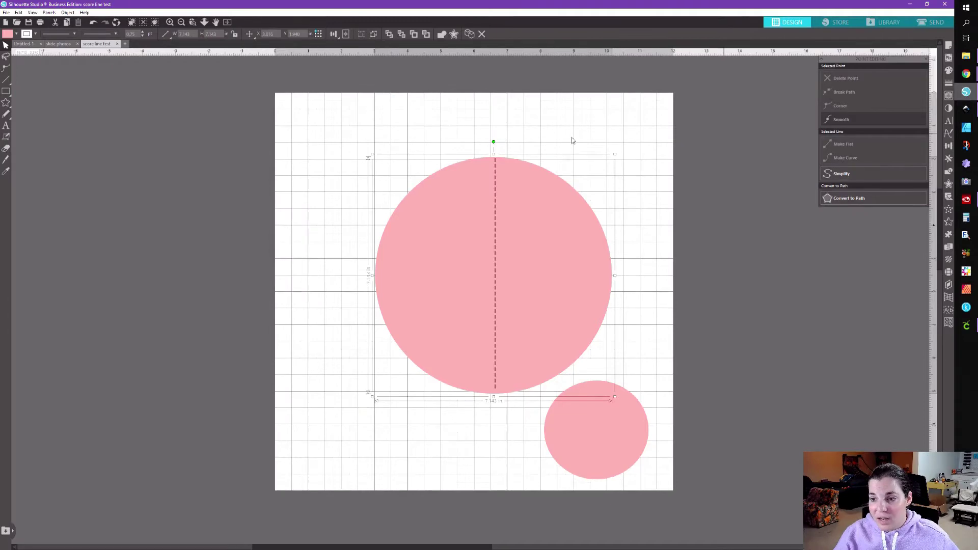
{"action": "left_click", "coordinate": [22, 23]}
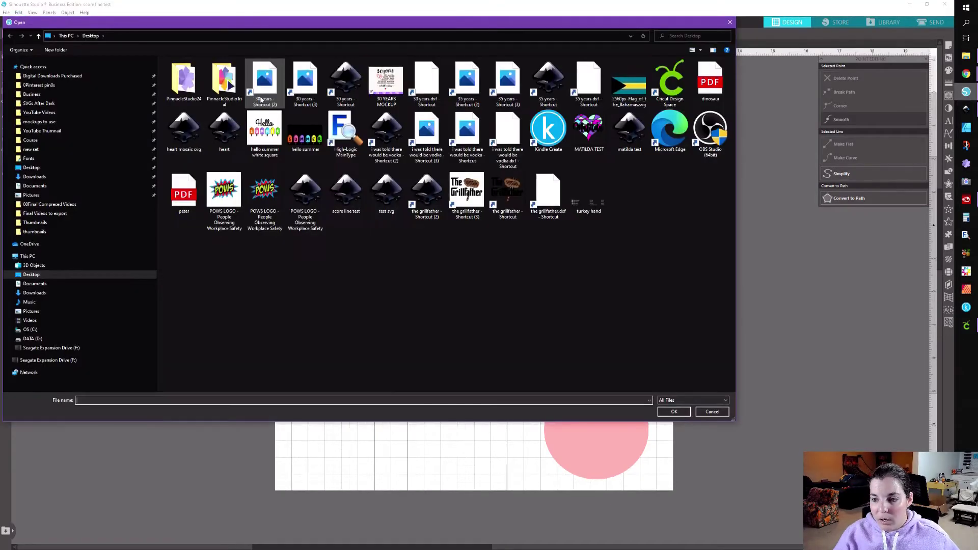
{"action": "left_click", "coordinate": [712, 412]}
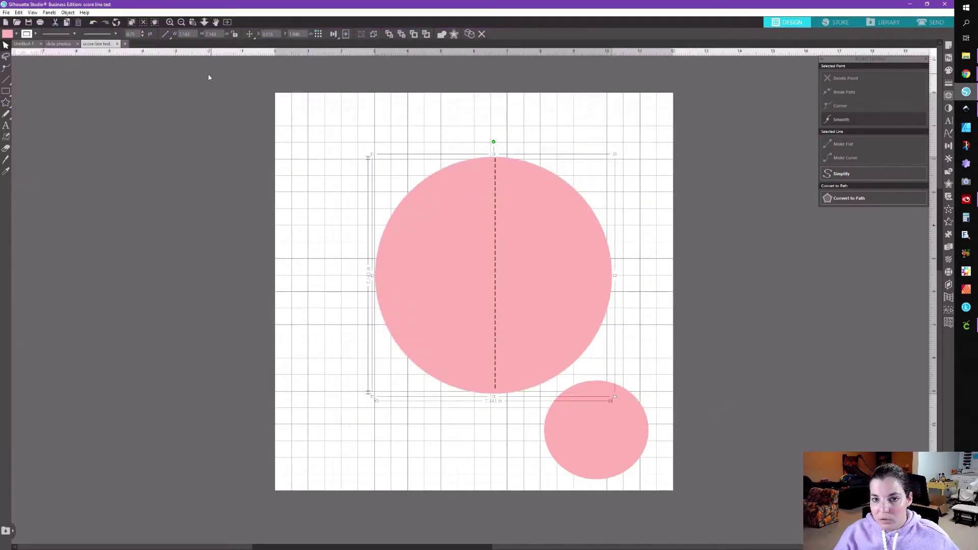
{"action": "left_click", "coordinate": [117, 44]}
{"action": "left_click", "coordinate": [547, 189]}
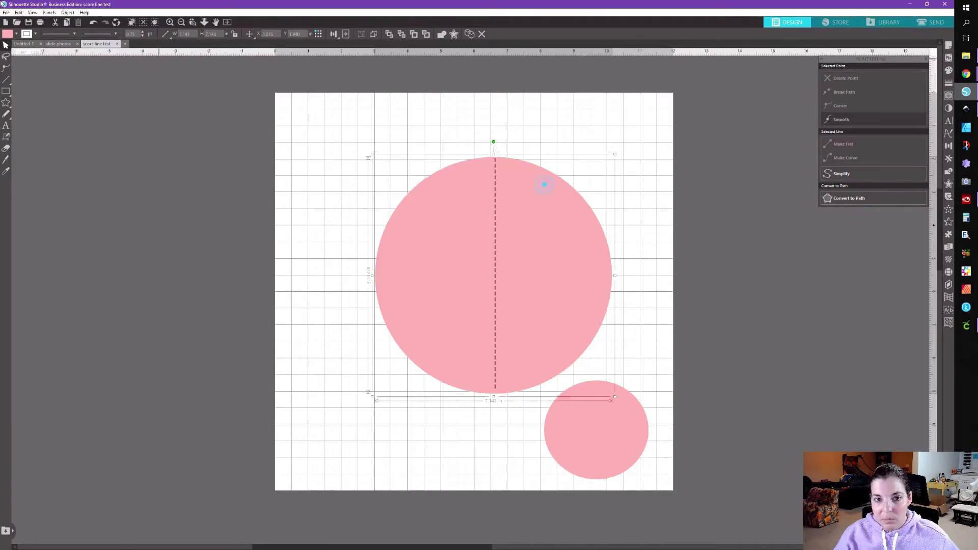
- Reopen the score line test SVG and move the circle to the page centre
{"action": "left_click", "coordinate": [17, 23]}
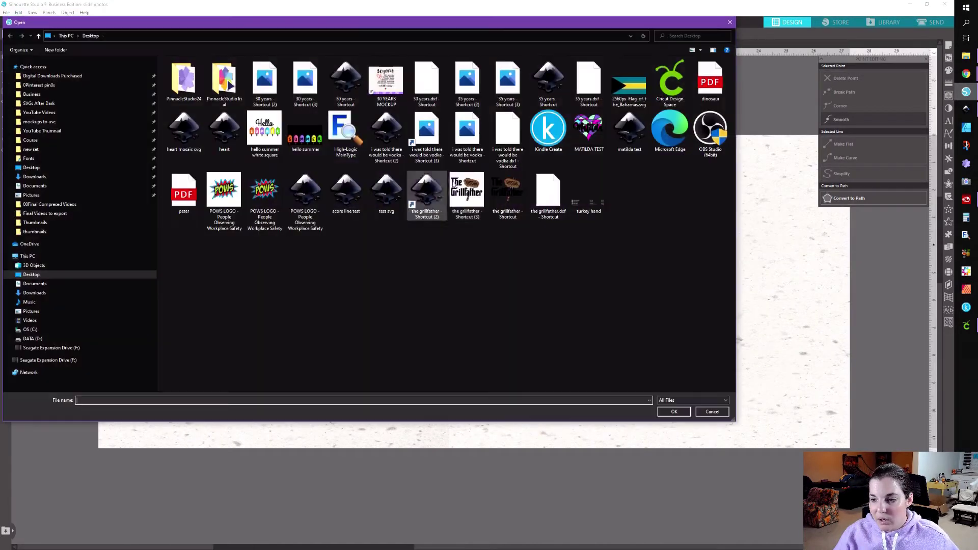
{"action": "double_click", "coordinate": [341, 206]}
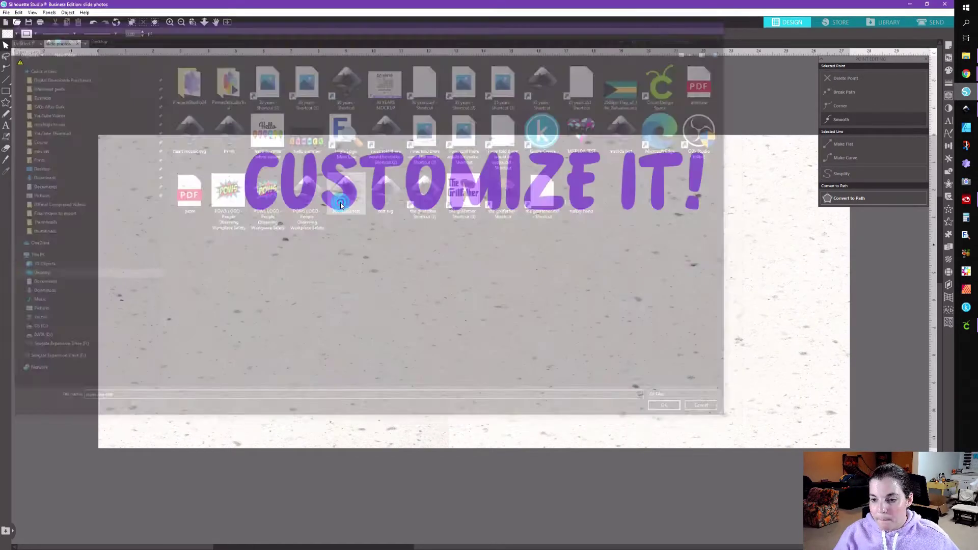
{"action": "left_click_drag", "start_coordinate": [586, 382], "coordinate": [592, 313]}
{"action": "left_click", "coordinate": [632, 276]}
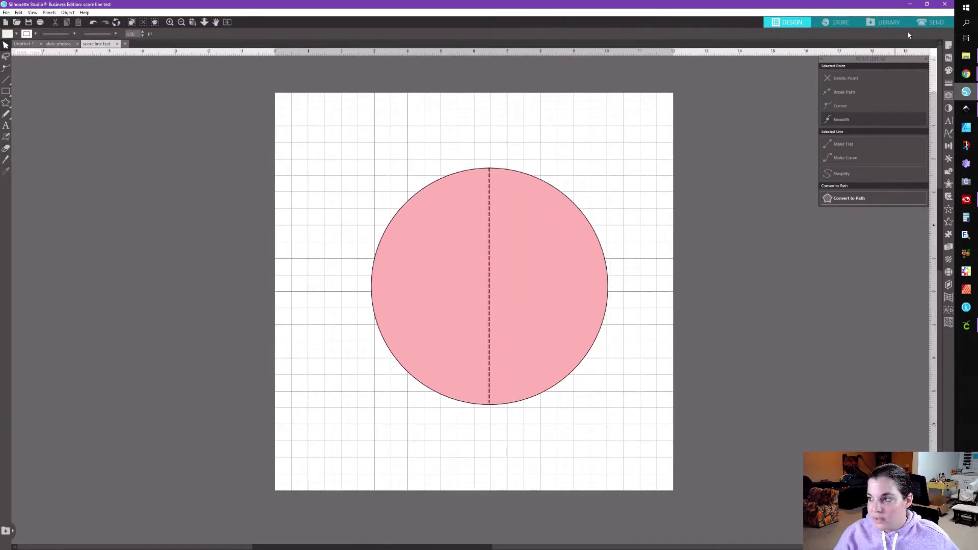
{"action": "left_click", "coordinate": [932, 22]}
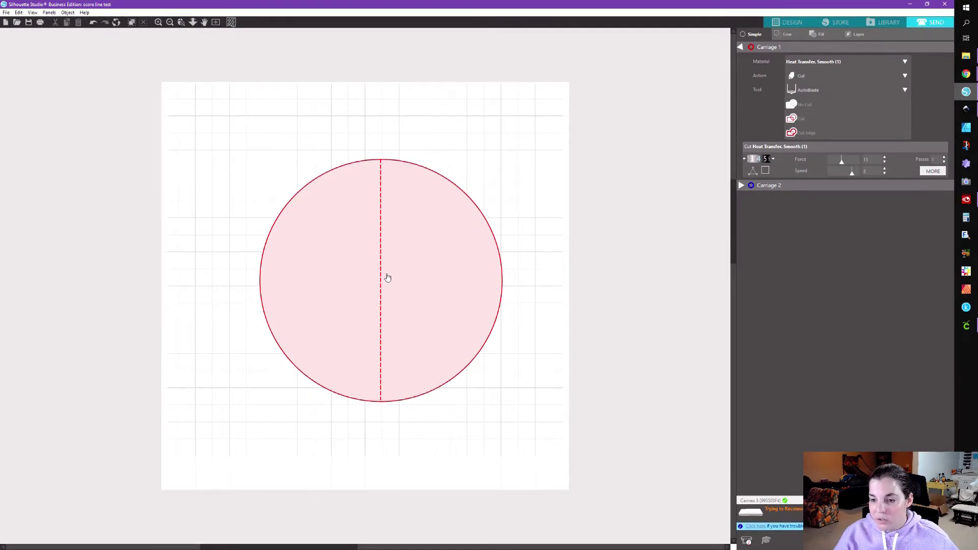
- Zoom in on the top of the circle to inspect the red cut lines on the dashed centre line
{"action": "left_click_drag", "start_coordinate": [284, 115], "coordinate": [481, 251]}
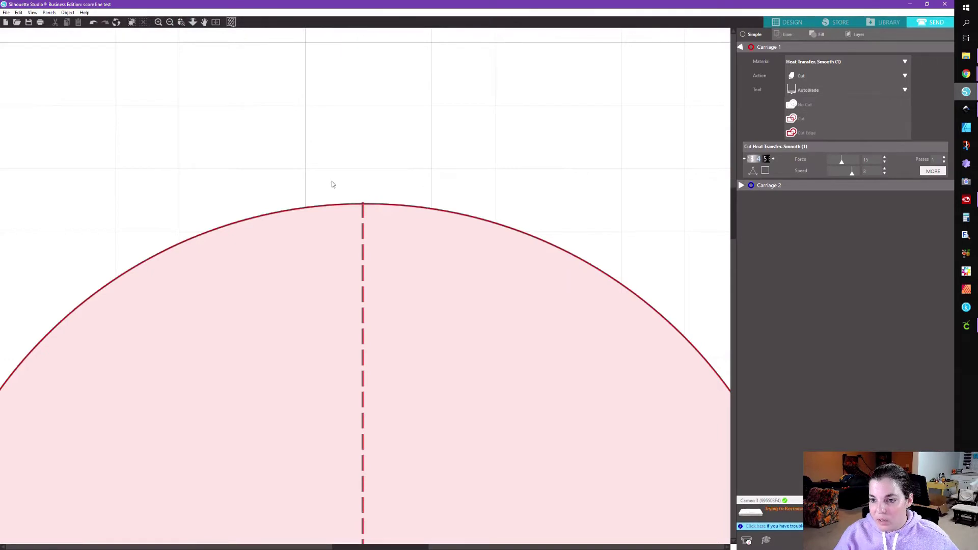
{"action": "left_click", "coordinate": [181, 22]}
{"action": "left_click_drag", "start_coordinate": [275, 160], "coordinate": [456, 280]}
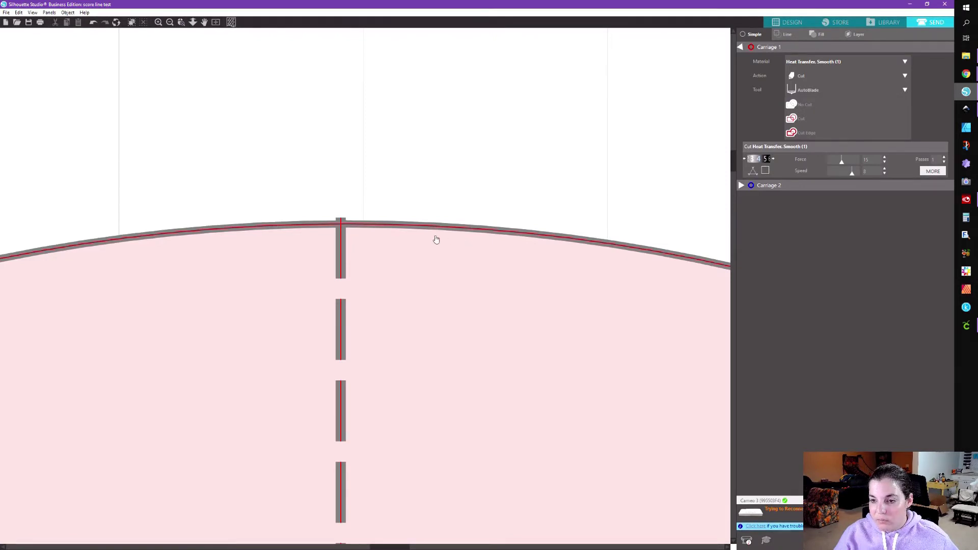
{"action": "scroll", "coordinate": [338, 228], "scroll_direction": "down", "scroll_amount": 4}
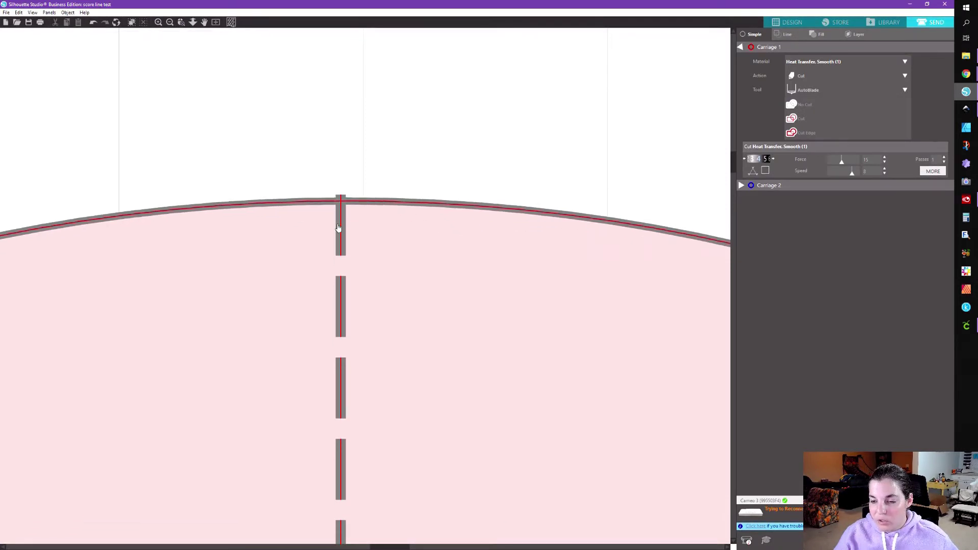
{"action": "scroll", "coordinate": [338, 228], "scroll_direction": "down", "scroll_amount": 1}
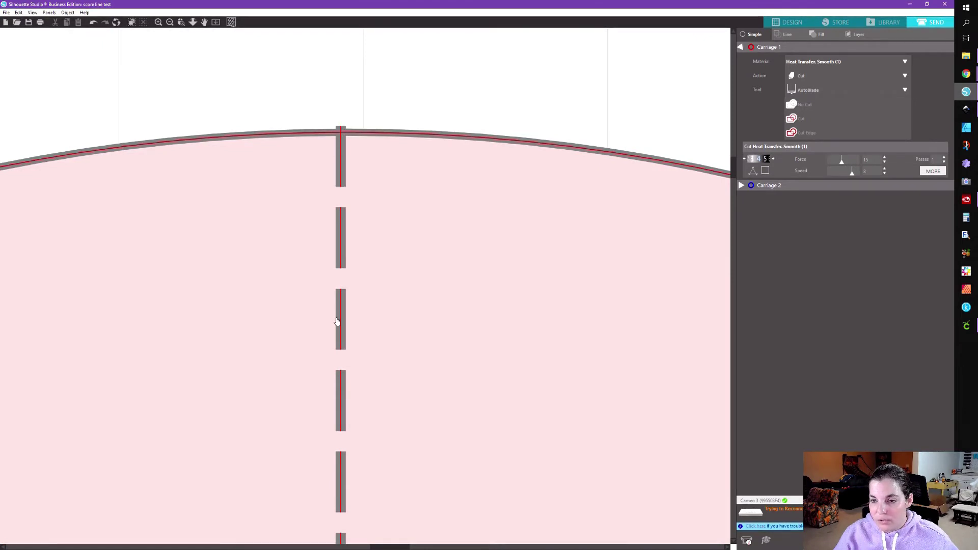
{"action": "scroll", "coordinate": [252, 291], "scroll_direction": "down", "scroll_amount": 2}
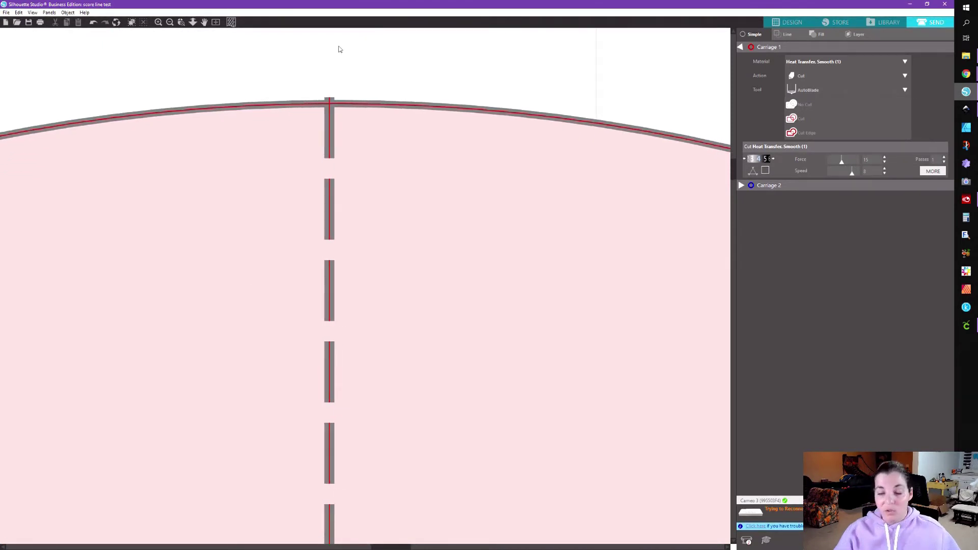